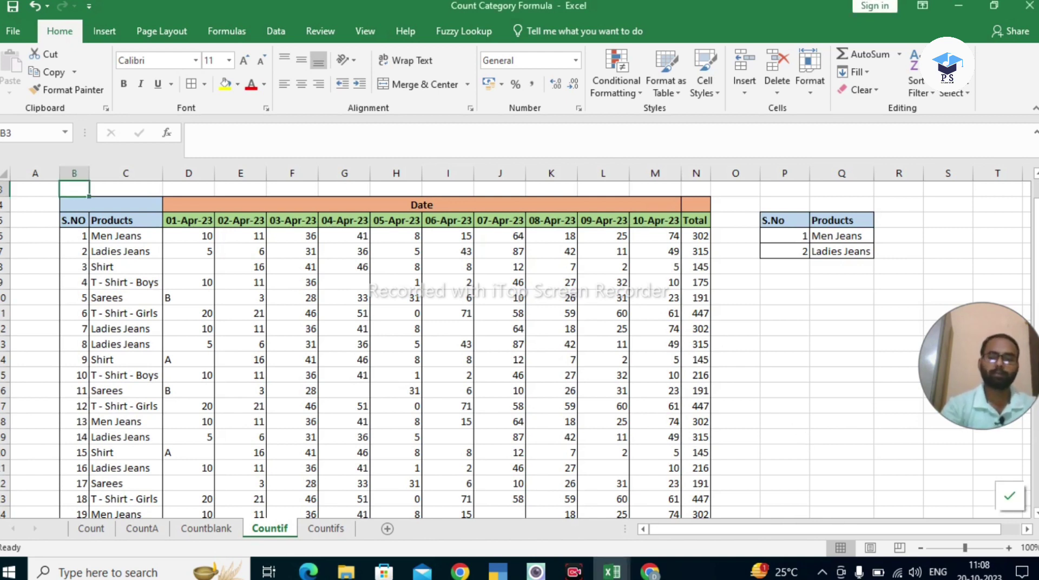
Scroll up on the Countif sheet to show the sales table and the Men Jeans / Ladies Jeans list
scroll(520, 351, "up", 1)
left_click(74, 205)
left_click(74, 236)
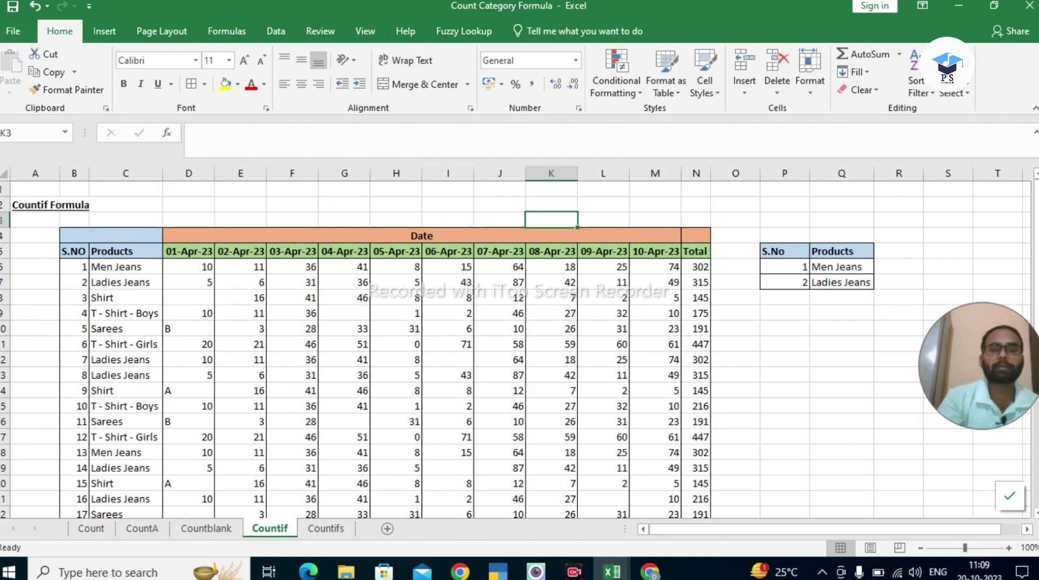
left_click(551, 251)
key("Right")
key("Right")
key("Right")
key("Down")
key("Right")
key("Right")
key("Right")
key("Right")
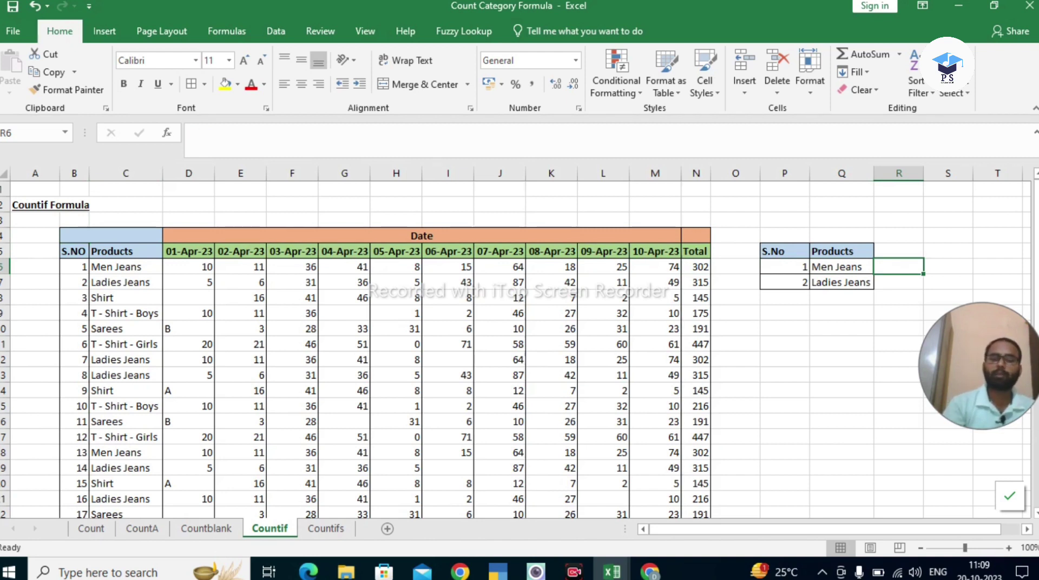
key("Left")
key("Left")
key("Left")
key("Left")
key("Left")
key("Left")
key("Left")
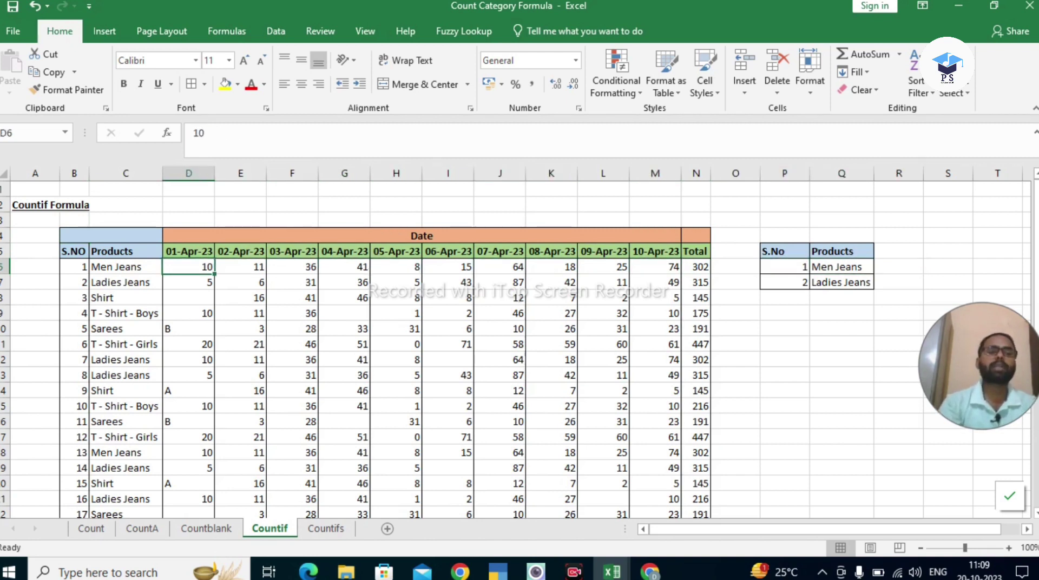
key("Left")
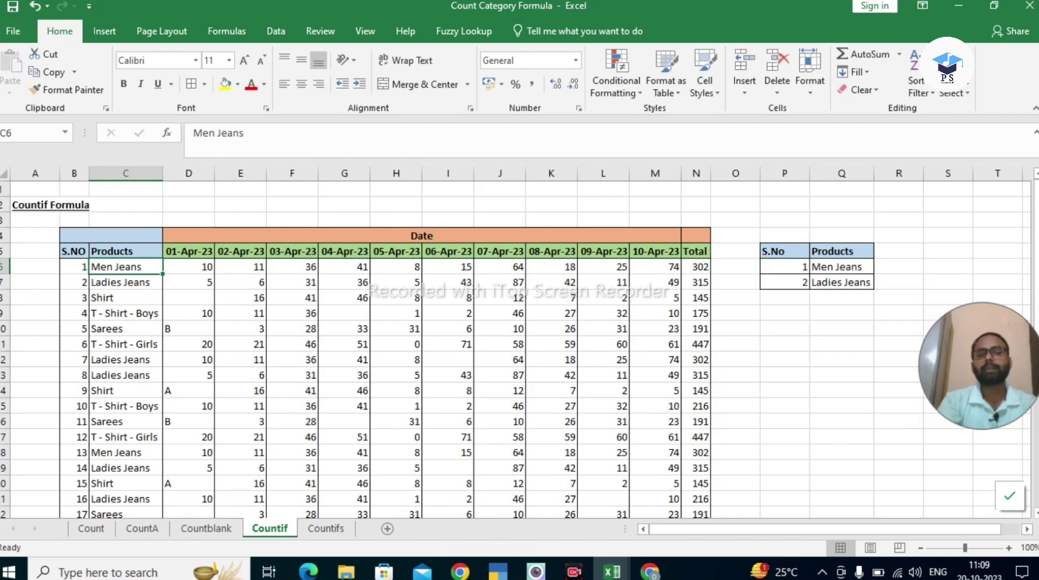
key("Right")
key("Right")
key("Right")
key("Right")
key("Right")
key("Right")
key("Right")
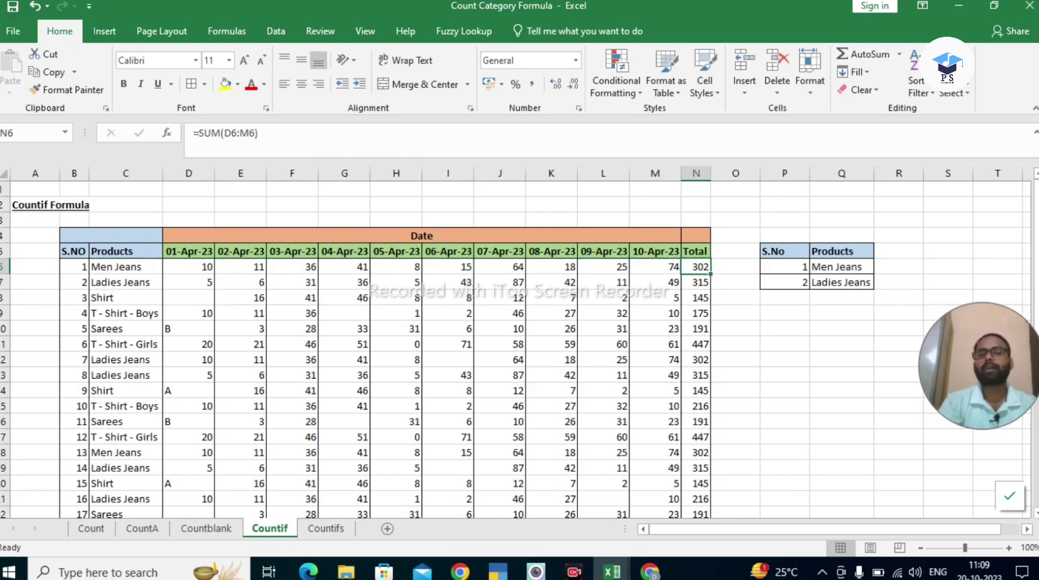
key("Right")
key("Right")
key("Right")
key("Right")
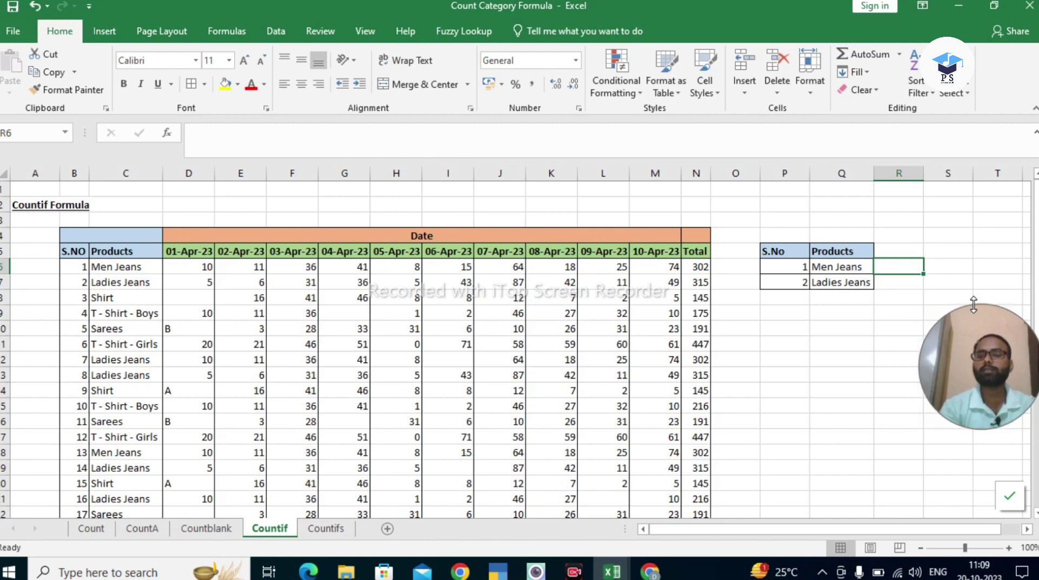
Start a COUNTIF formula in R6 with the product cells C6:C35 as its range
left_click_drag(975, 312, 975, 339)
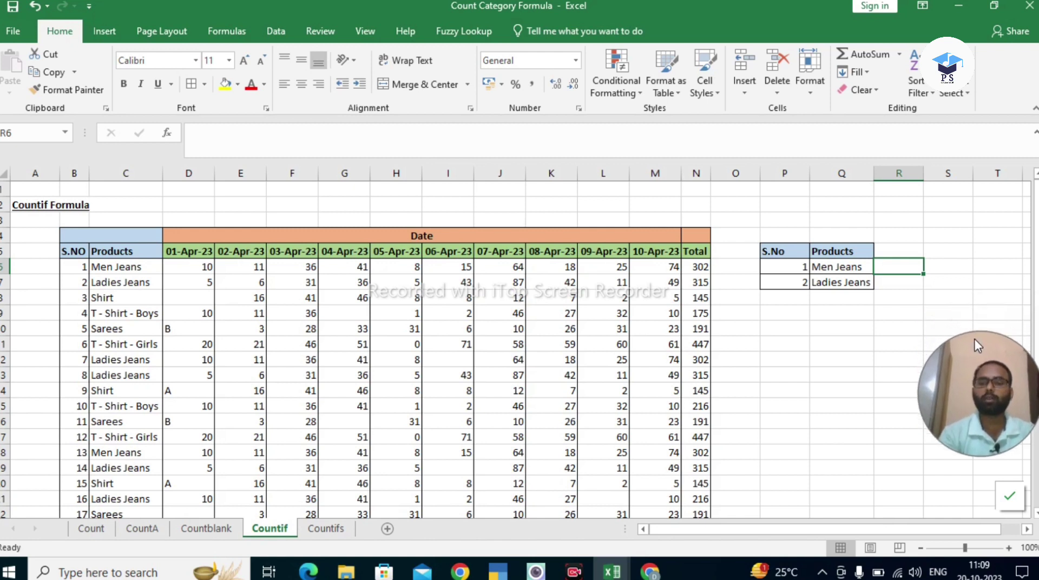
type("=")
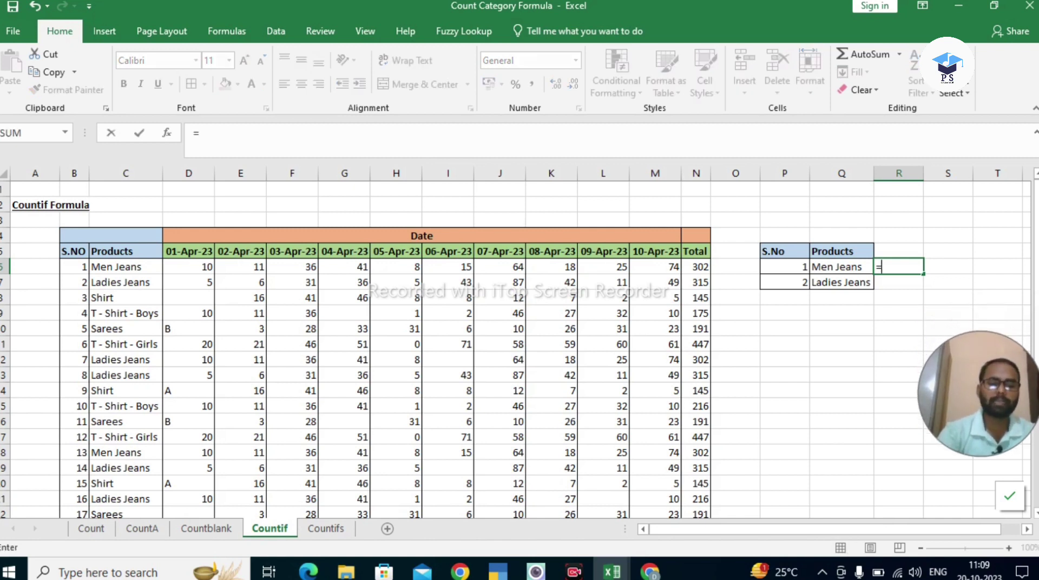
type("coun")
key("Down")
key("Down")
key("Down")
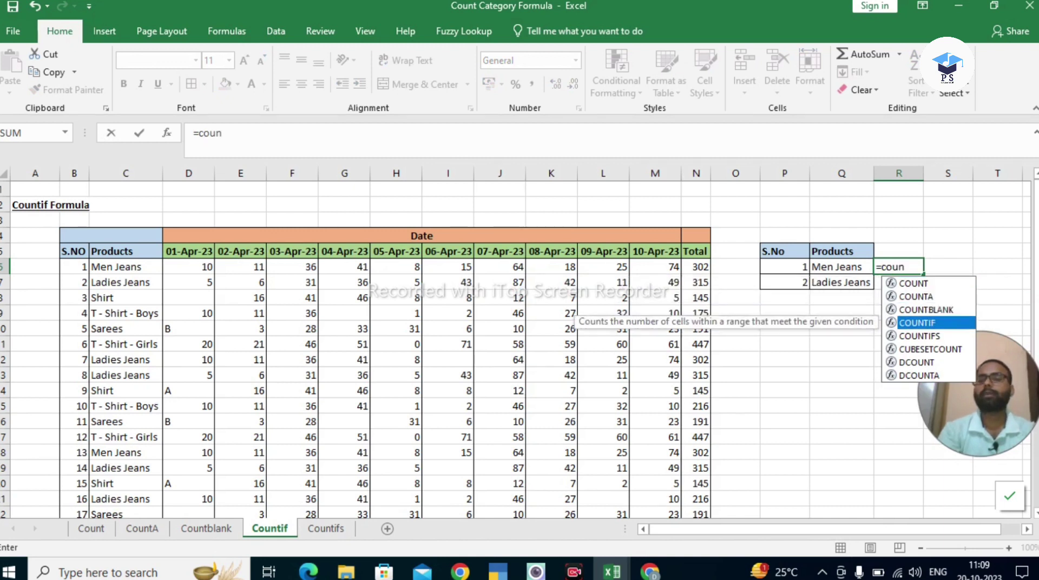
key("Tab")
key("Left")
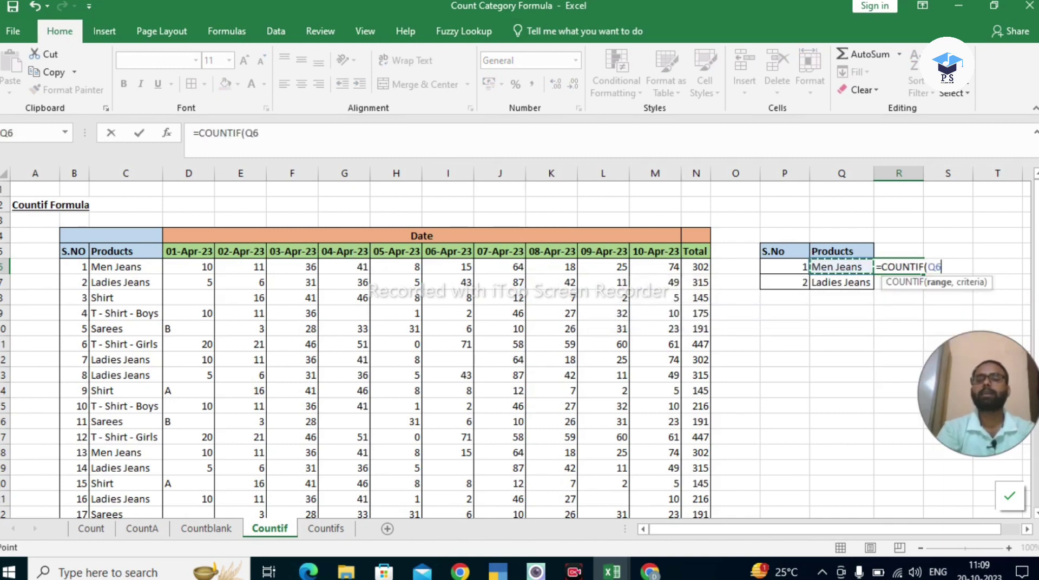
key("Left")
key("Left")
key("Left")
key("Left")
key("Left")
key("Left")
key("Left")
key("Left")
key("Left")
key("Left")
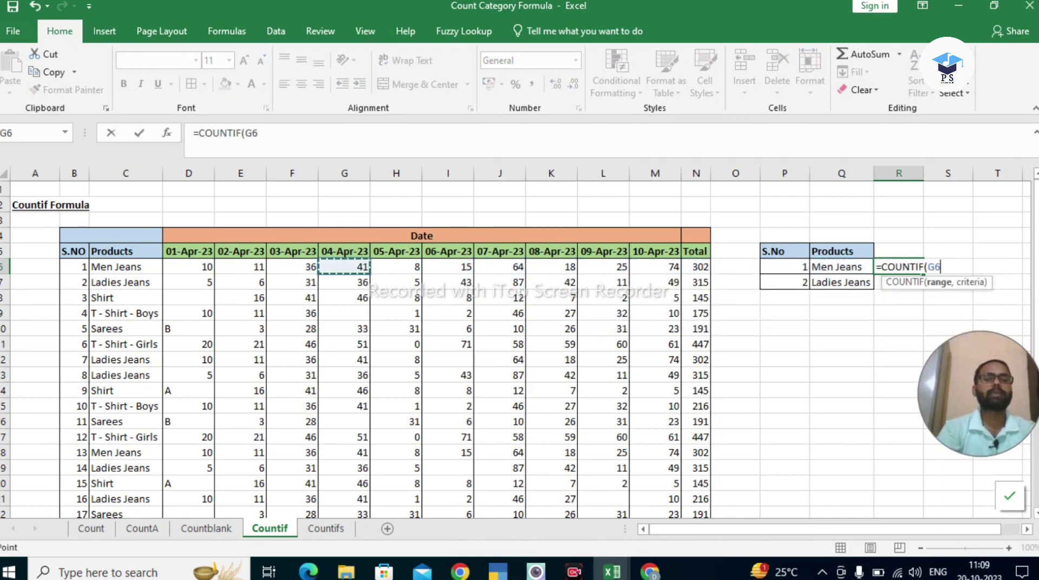
key("Left")
key("Left")
key("Left")
key("Left")
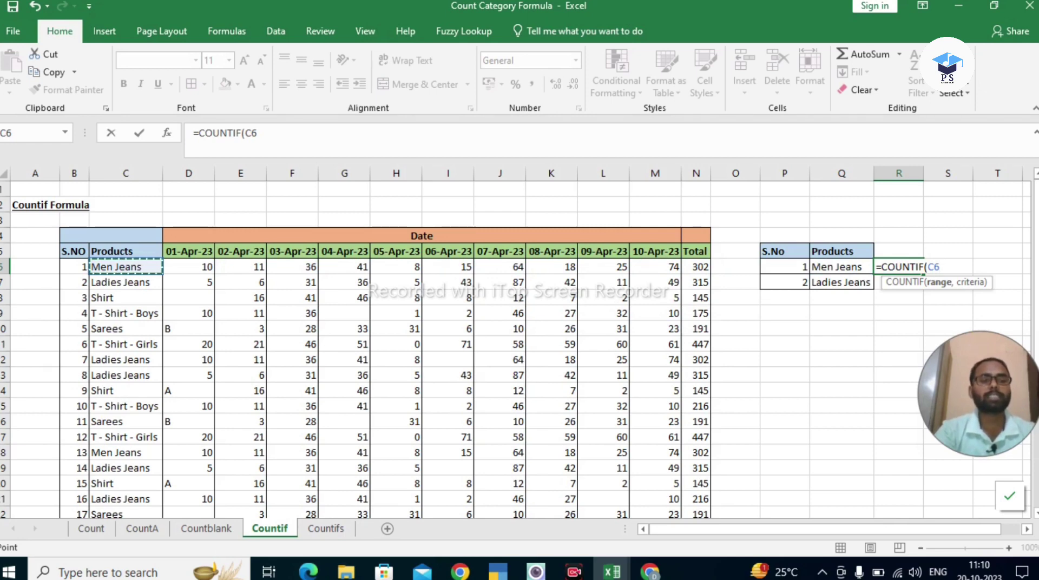
left_click_drag(125, 267, 125, 500)
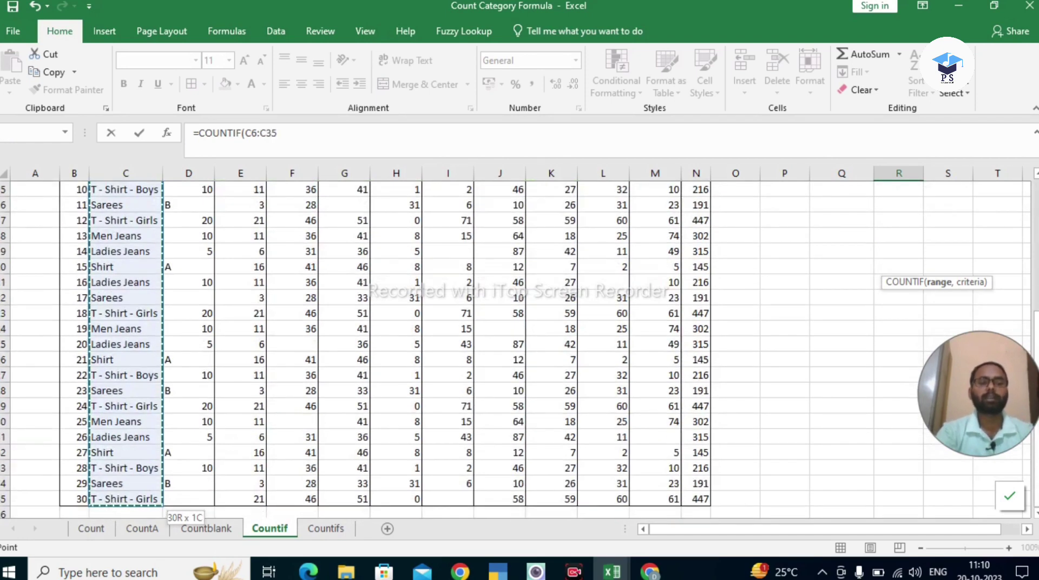
Add Q6 (Men Jeans) as the criteria and commit the formula, giving 4
type(",")
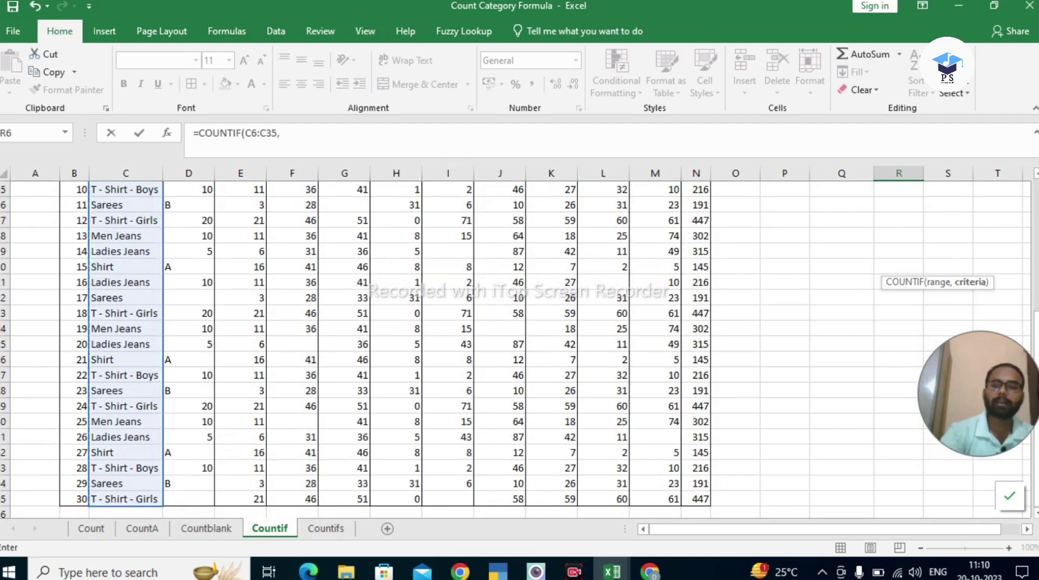
key("Up")
key("Up")
key("Up")
key("Right")
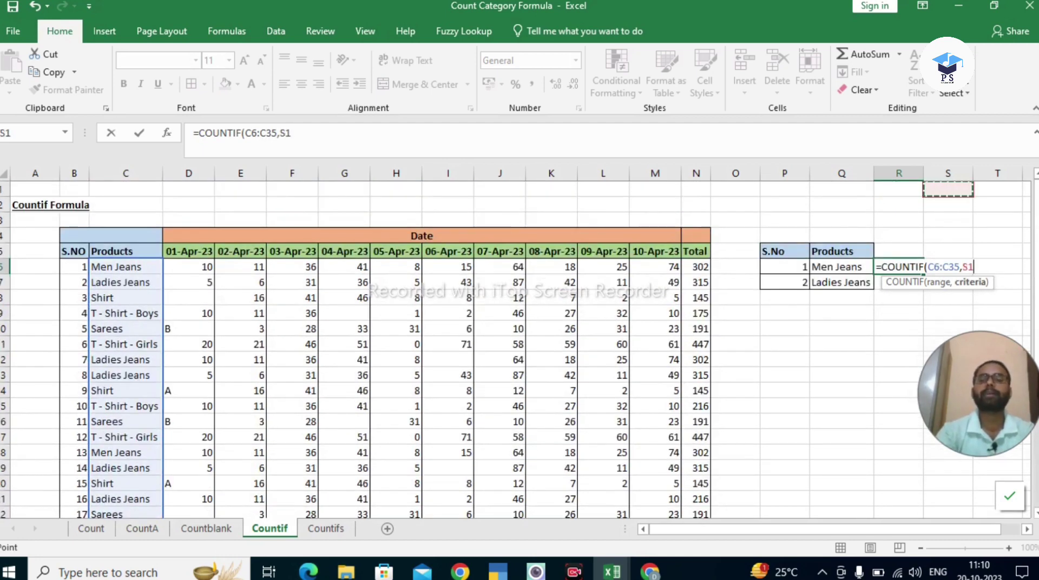
key("Down")
key("Down")
key("Down")
key("Down")
key("Down")
key("Left")
key("Left")
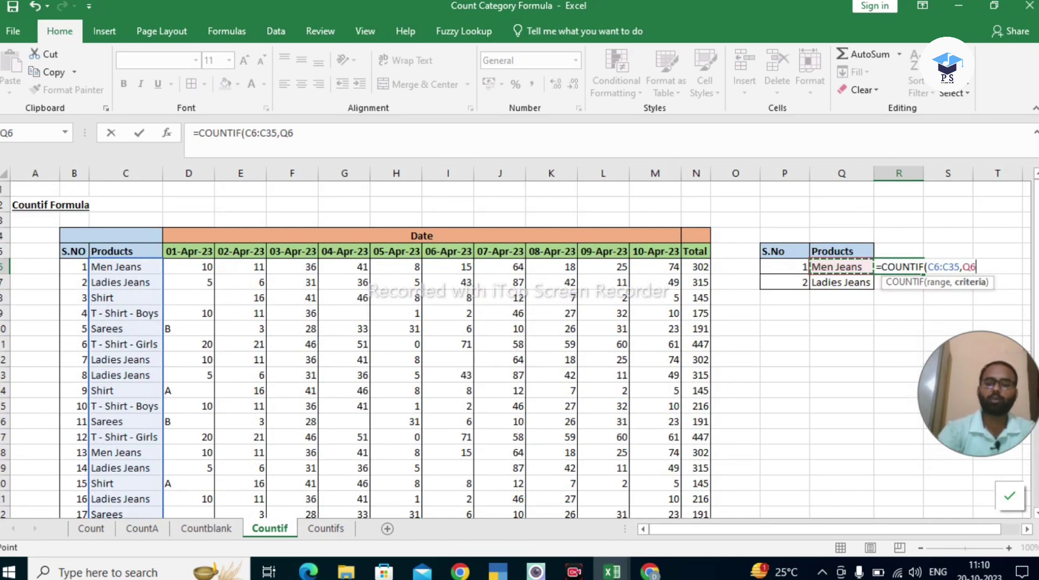
key("ctrl+Return")
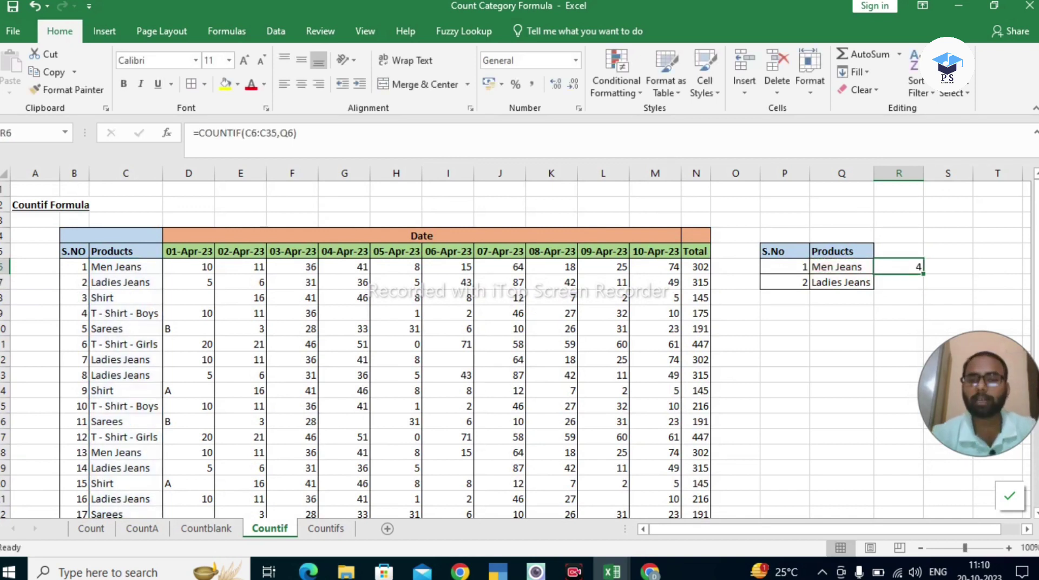
Make the R6 product range absolute as $C$6:$C$35 and commit the formula
key("Left")
key("Right")
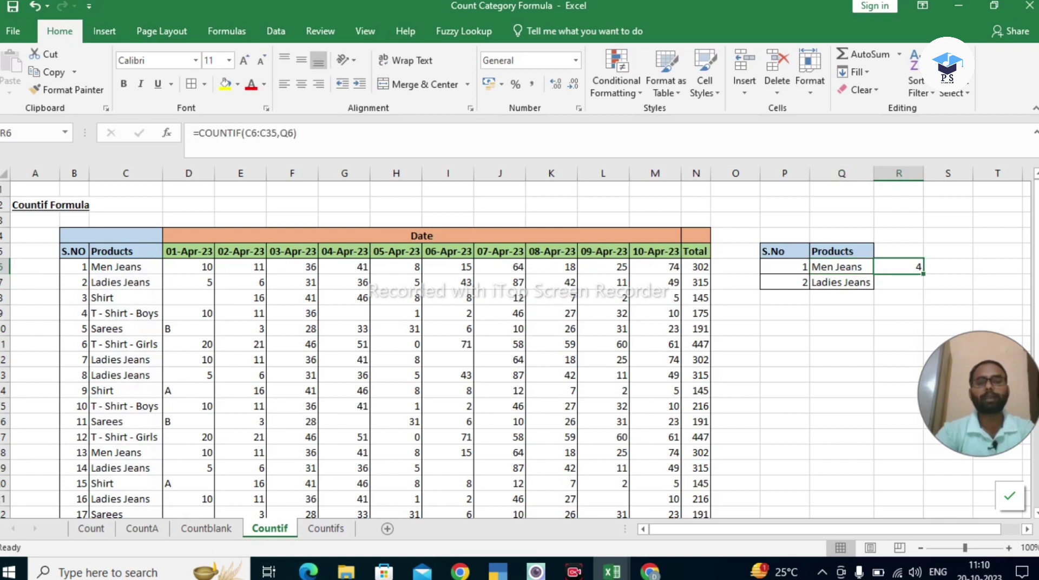
key("Right")
key("Left")
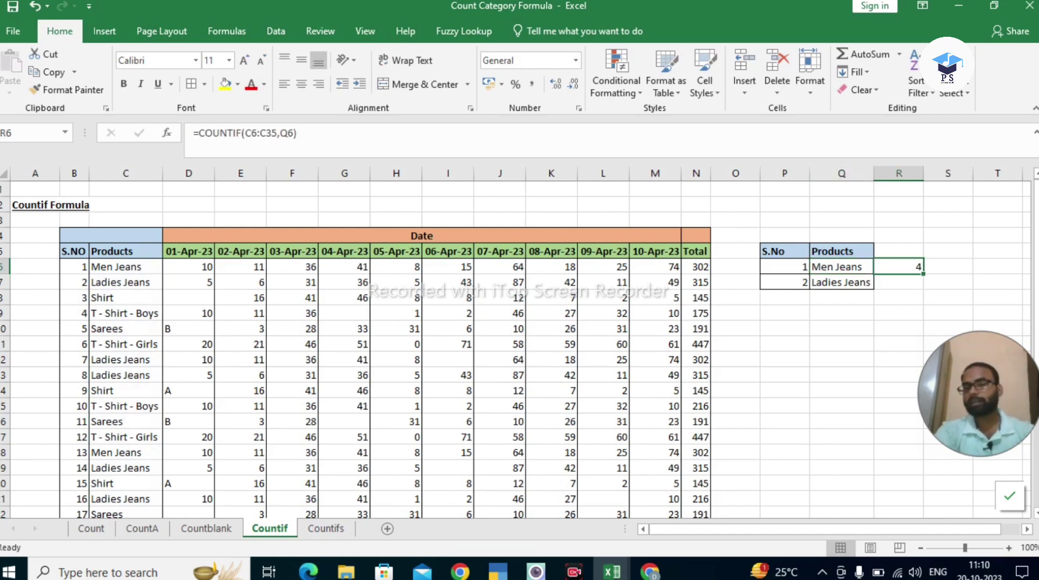
key("F2")
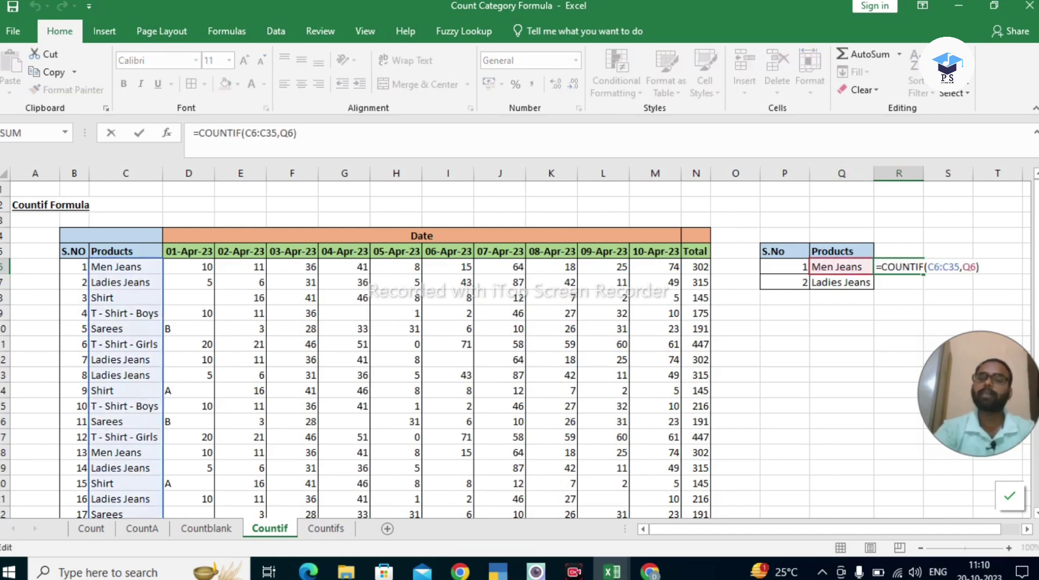
key("Left")
key("Left")
key("Left")
key("Left")
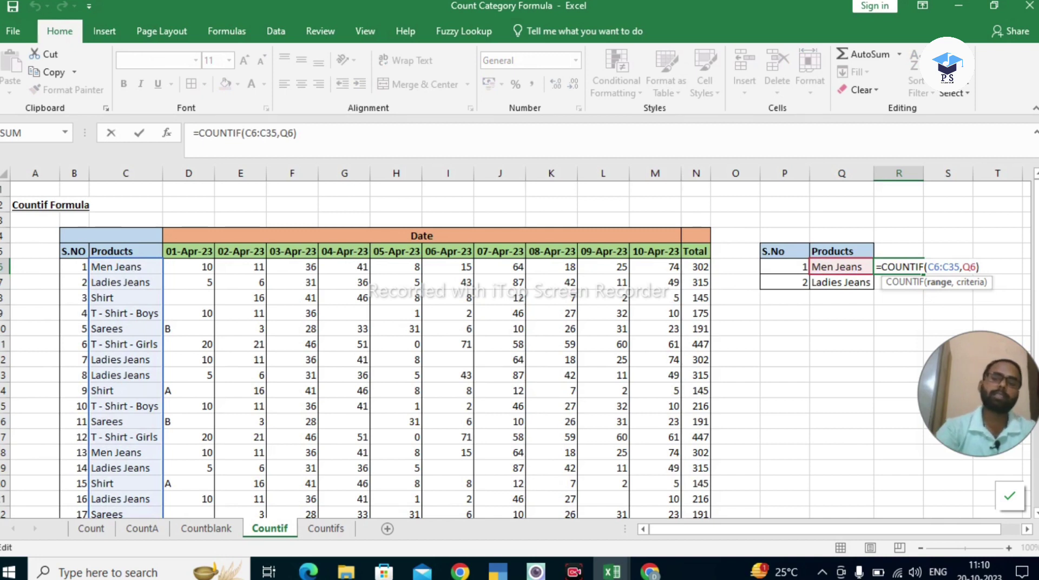
key("shift+Left")
key("shift+Left")
key("shift+Left")
key("shift+Left")
key("shift+Left")
key("shift+Left")
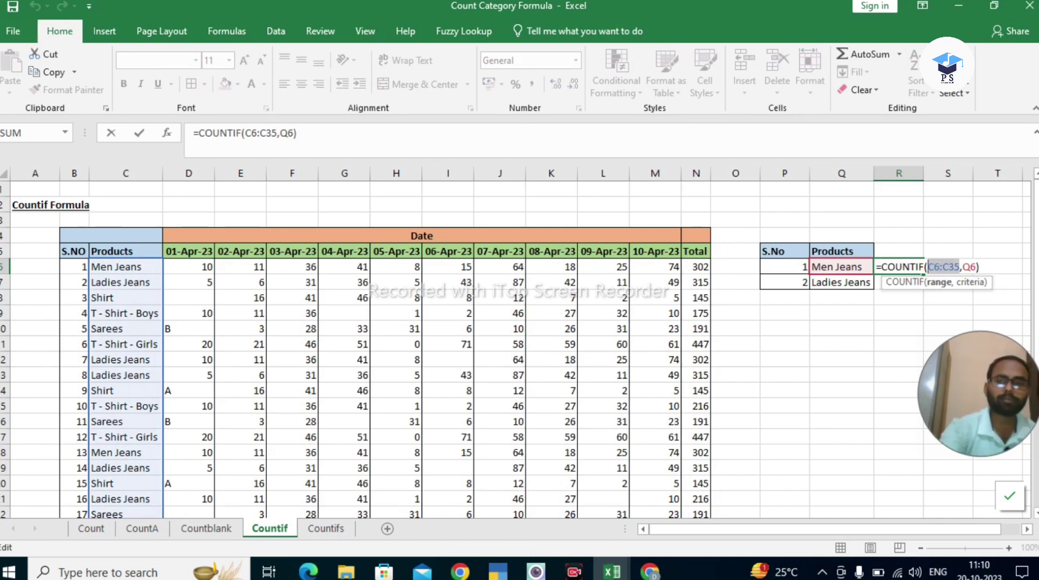
key("F4")
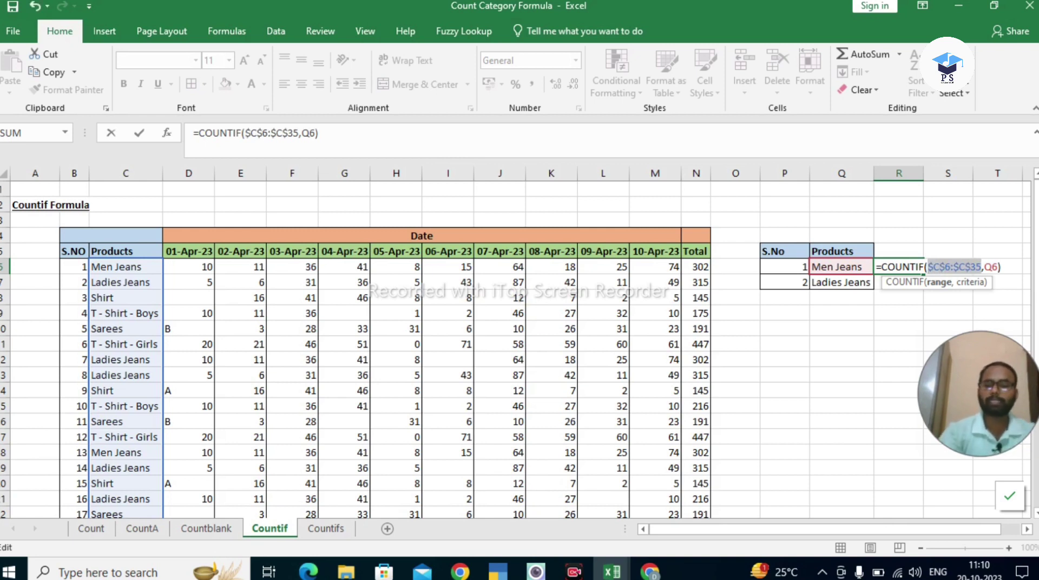
key("Return")
key("Left")
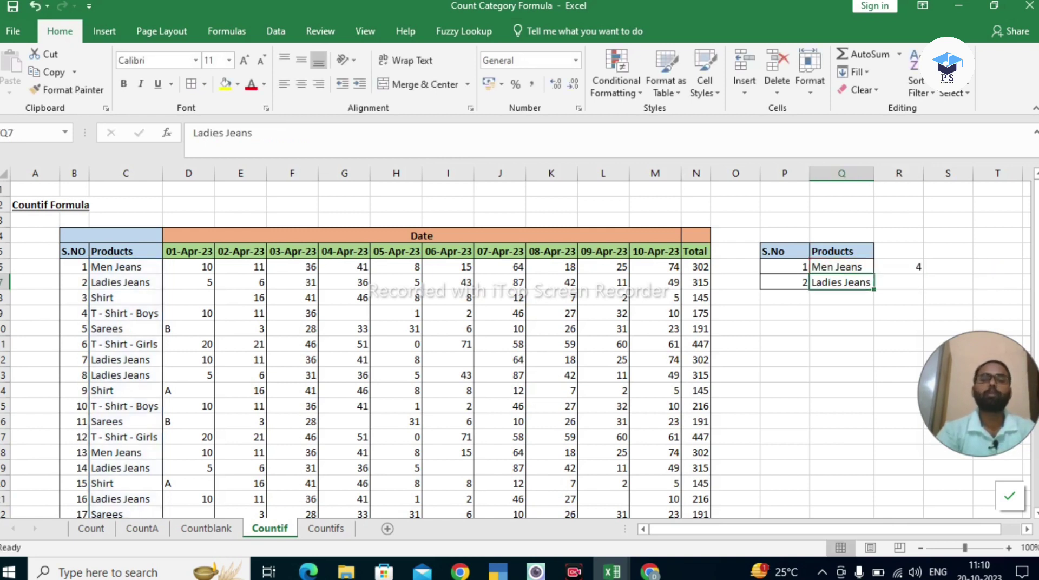
key("Left")
key("Left")
key("Left")
key("Left")
key("Left")
key("Left")
key("Left")
key("Left")
Look over the Products column and table headers, returning to the Men Jeans count in R6
key("Up")
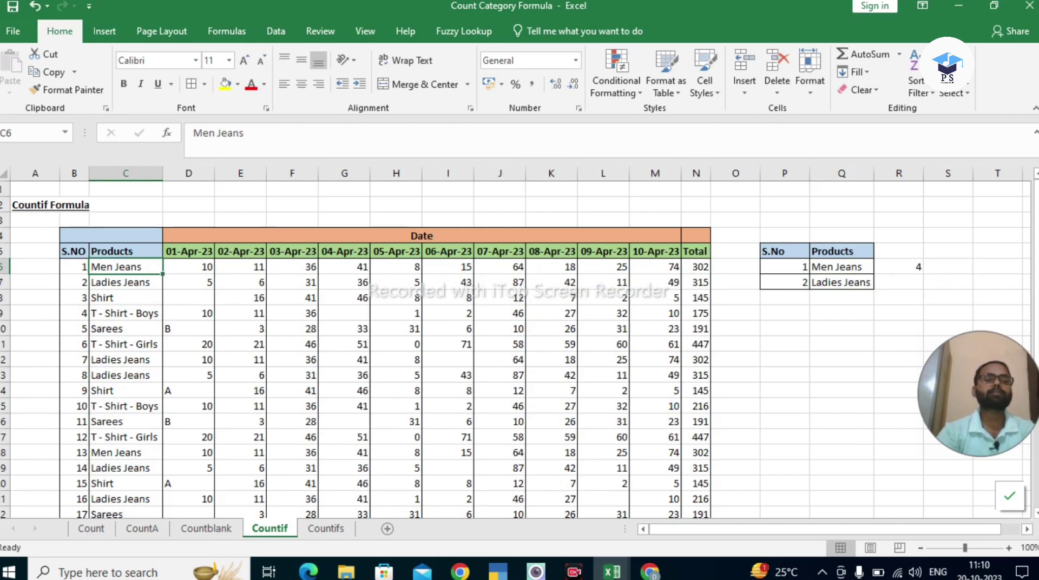
key("Down")
key("Right")
left_click(125, 266)
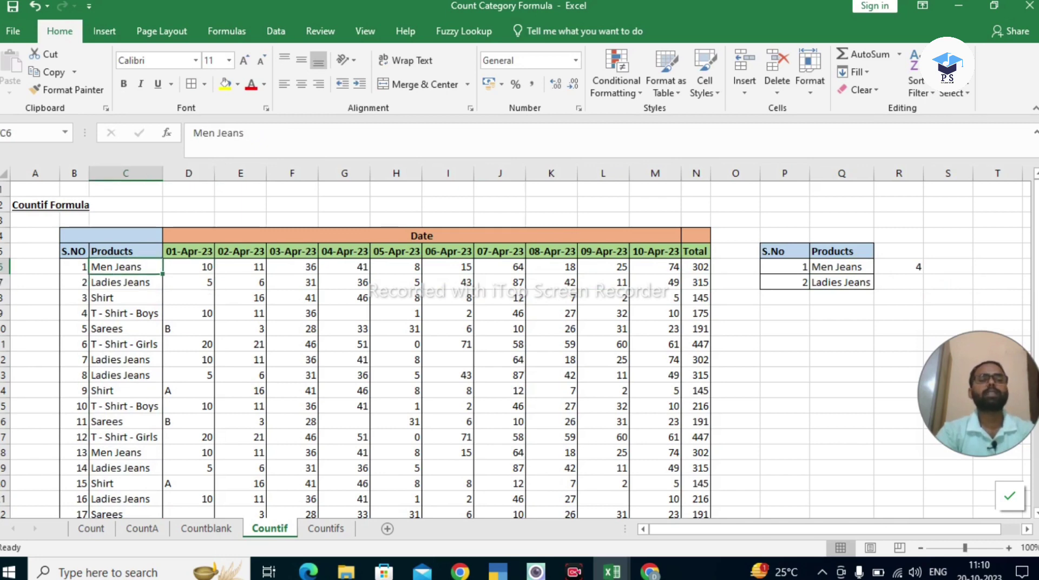
key("ctrl+Down")
key("ctrl+Up")
key("Right")
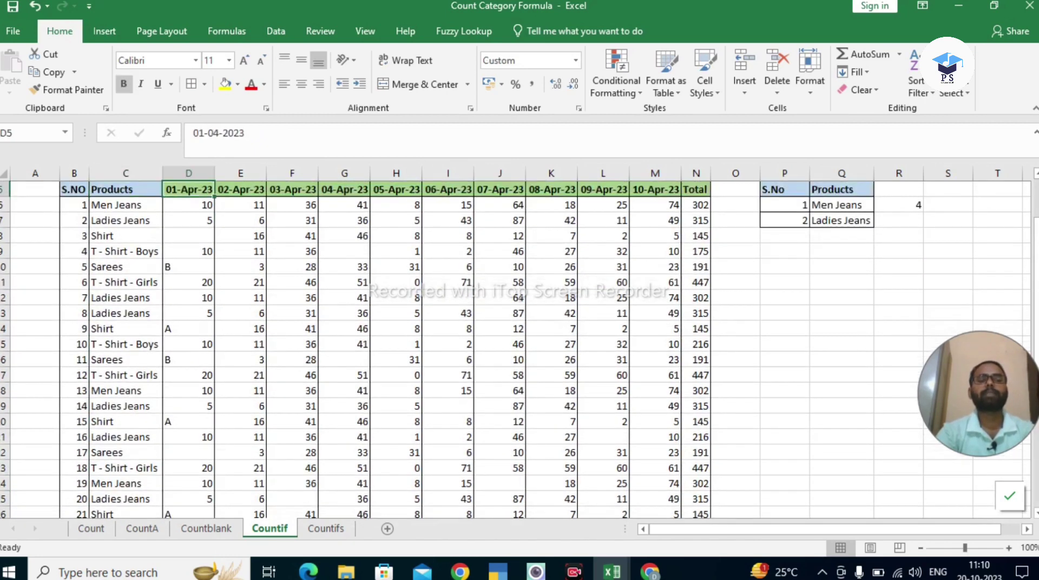
key("Right")
key("Right")
key("Right")
key("Right")
key("Up")
key("Up")
key("Up")
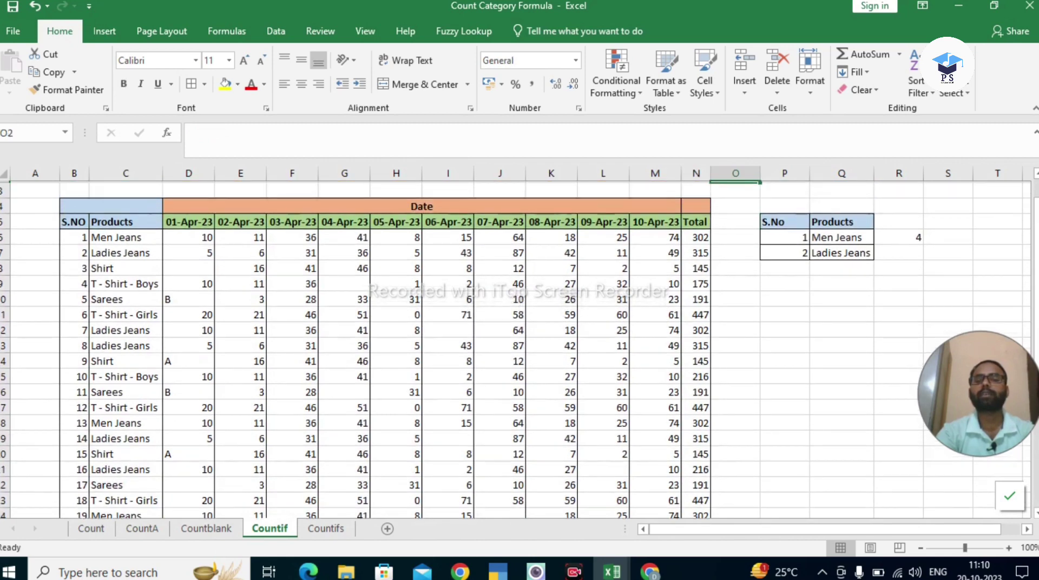
key("Down")
key("Down")
key("Down")
key("Down")
key("Right")
key("Right")
key("Right")
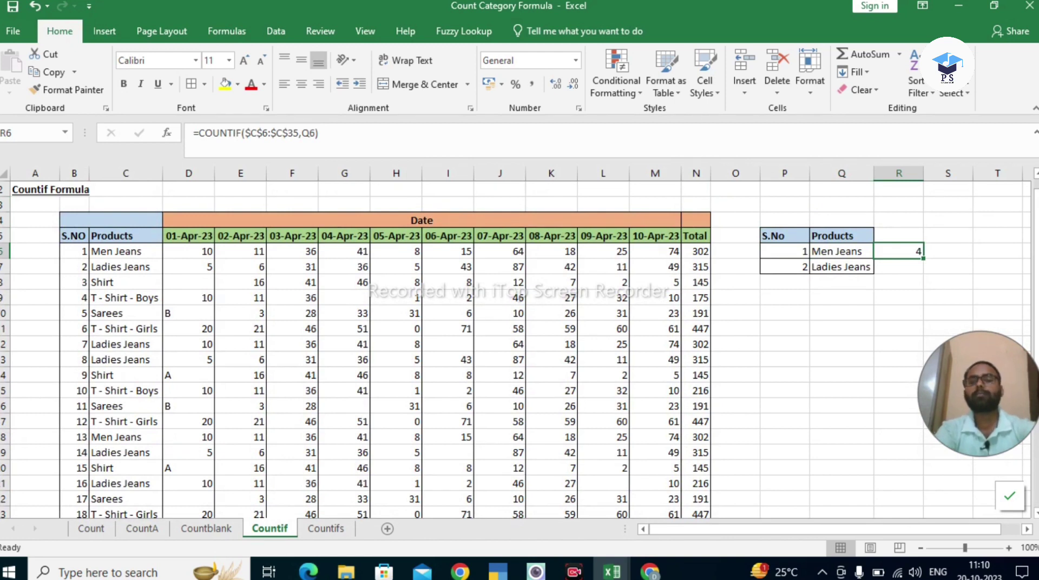
Check the =COUNTIF($C$6:$C$35,Q6) formula in R6 and copy it
key("F2")
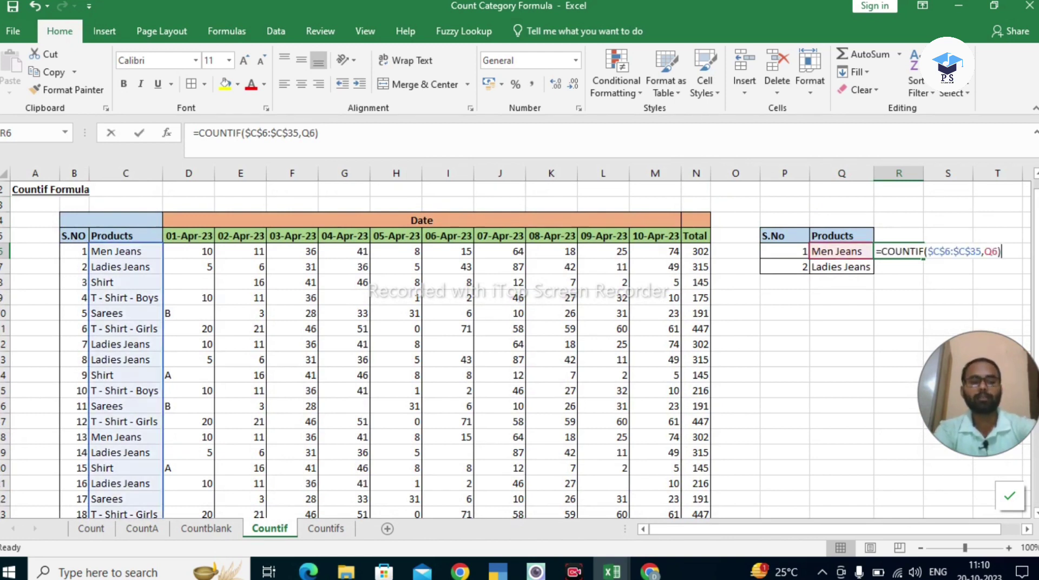
key("Return")
key("Up")
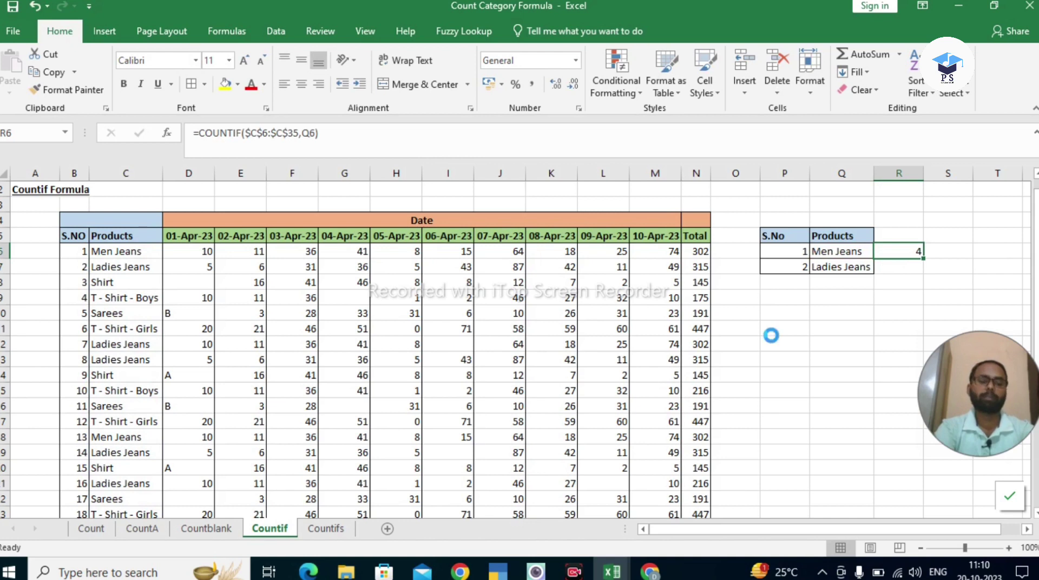
key("ctrl+c")
Paste the COUNTIF formula into R7 so it counts Ladies Jeans via Q7, showing 7
key("Down")
key("ctrl+v")
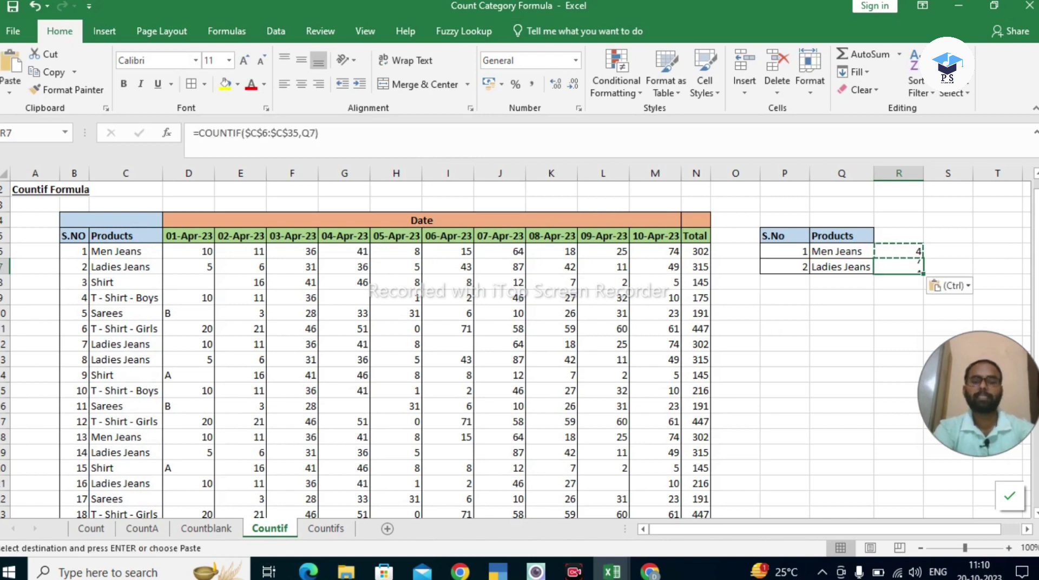
key("F2")
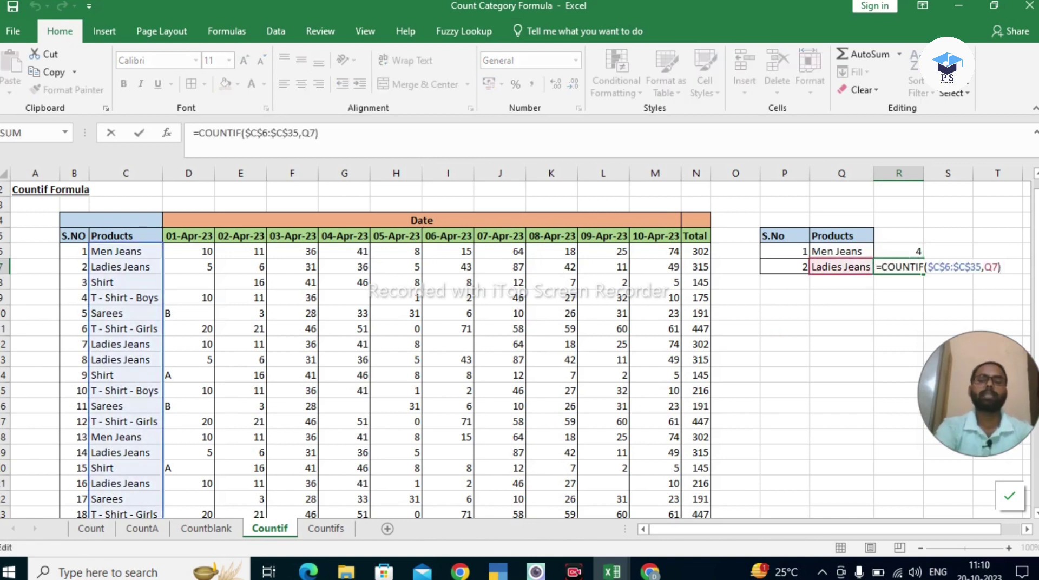
key("Return")
key("Up")
key("Up")
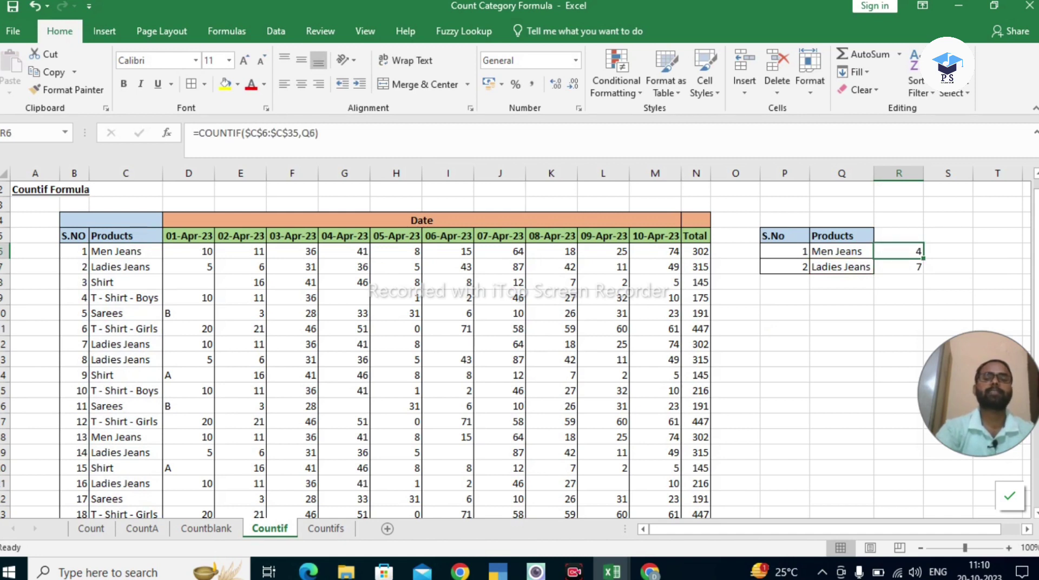
left_click(898, 235)
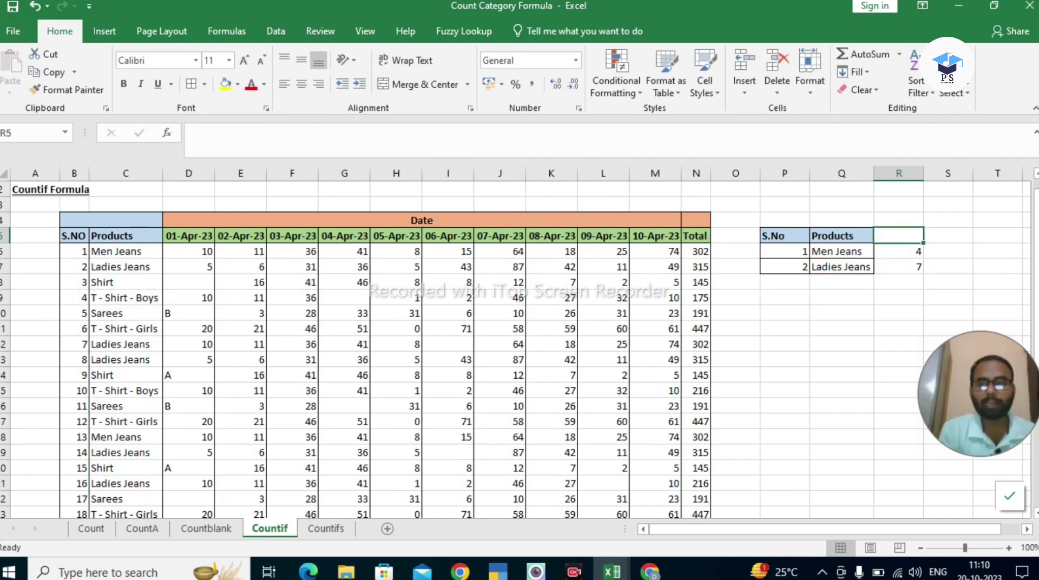
Select the sales table from the S.NO header down and add filters to its header row
key("Left")
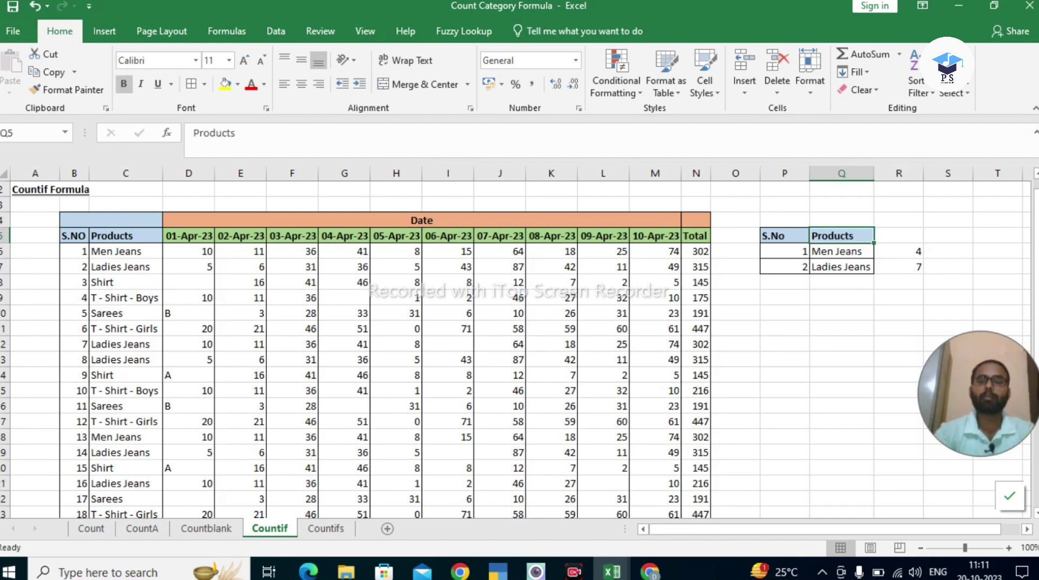
key("Left")
key("Left")
key("Left")
key("Left")
key("Left")
key("Down")
key("Left")
key("Up")
key("Left")
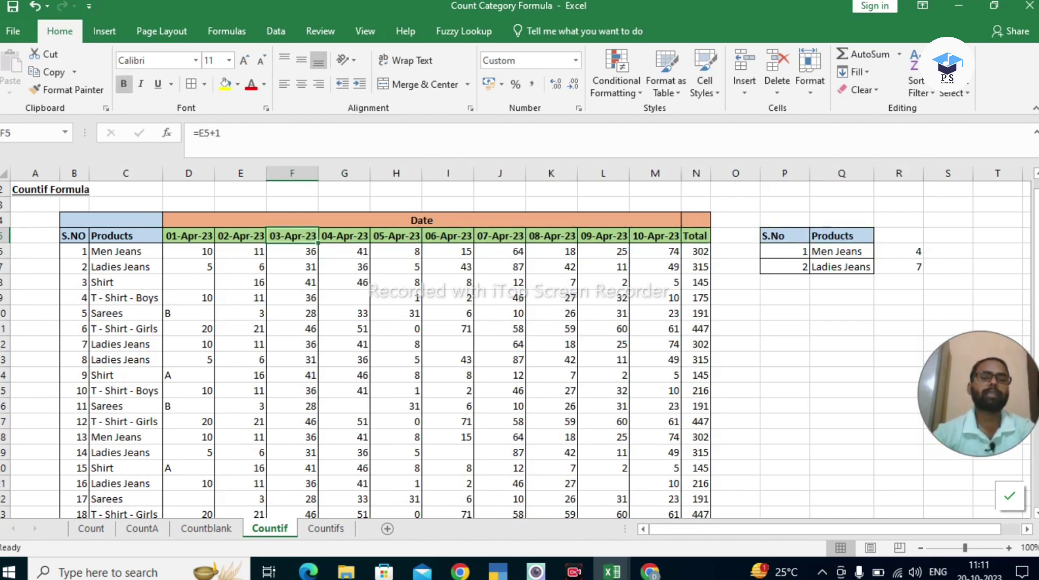
key("Left")
key("Left")
key("Left")
key("Left")
key("ctrl+shift+Right")
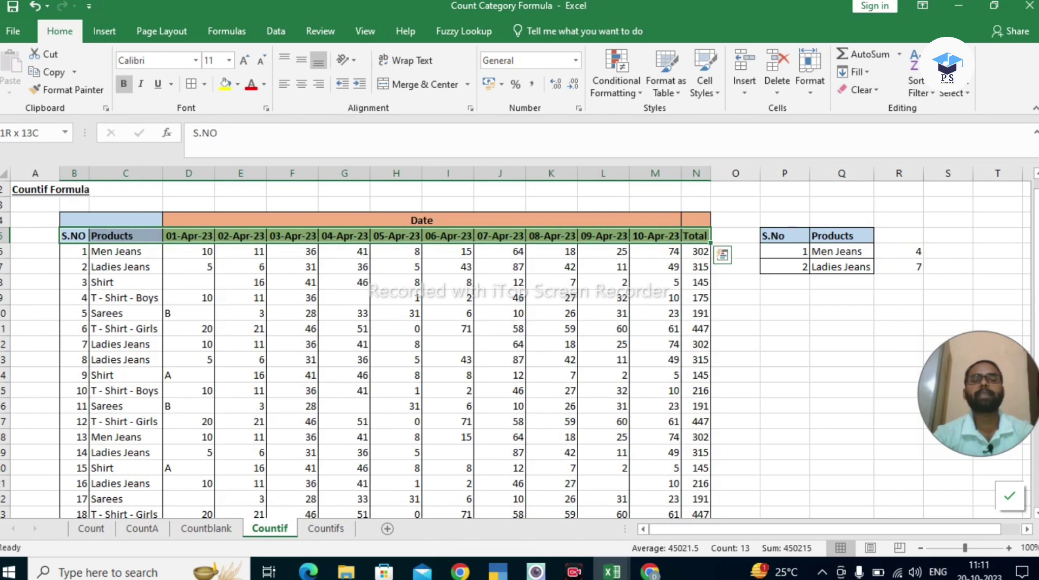
key("ctrl+shift+Down")
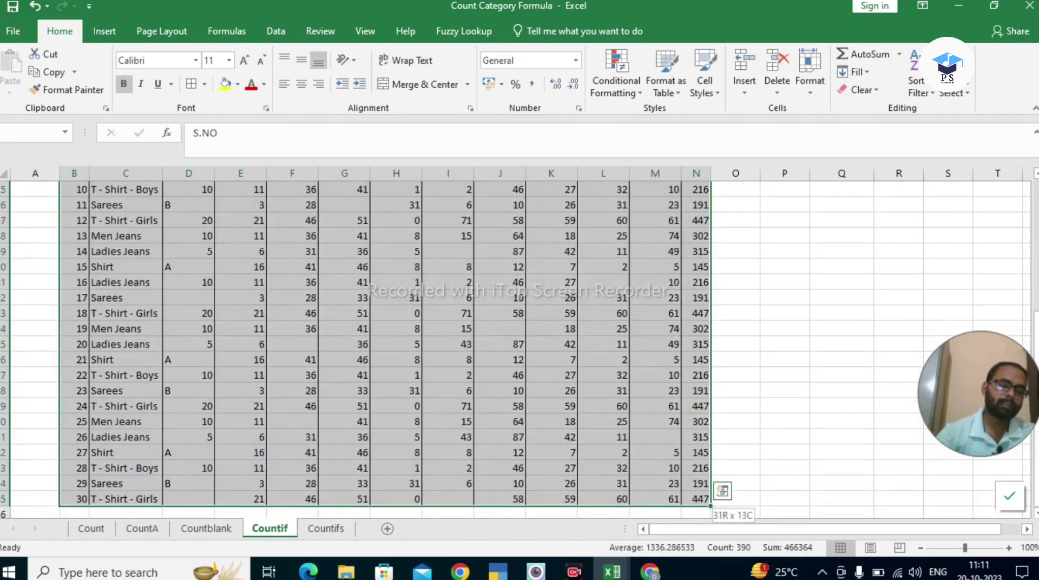
key("shift+BackSpace")
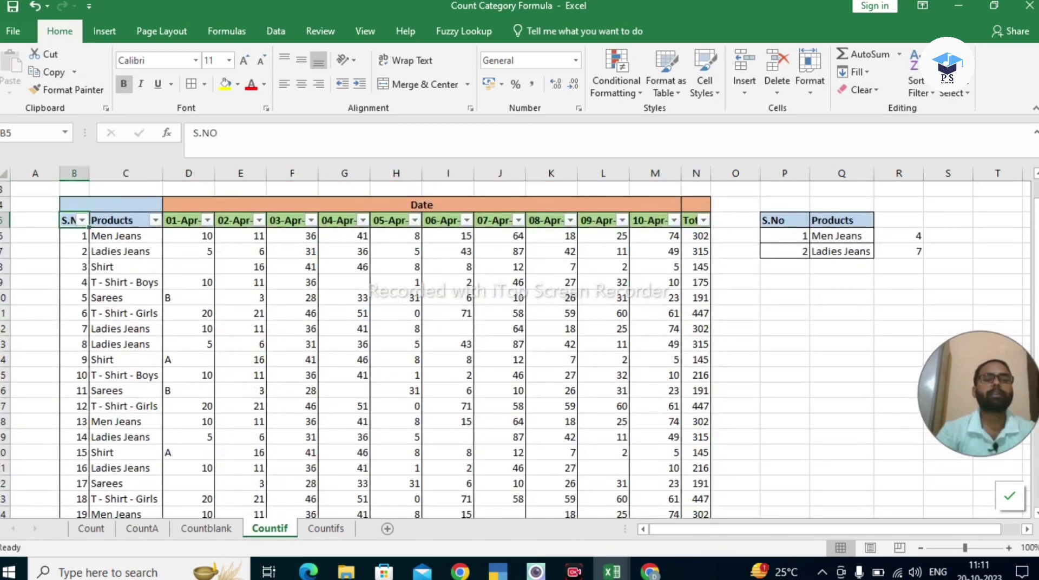
key("Right")
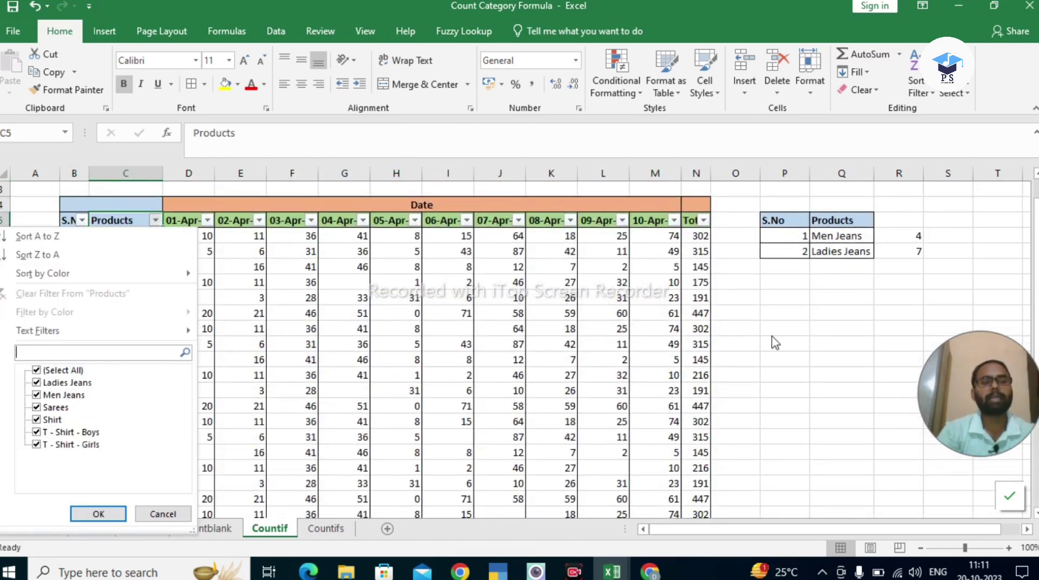
Filter the Products column to Men Jeans only, showing its 4 rows
left_click(36, 370)
left_click(36, 394)
key("Return")
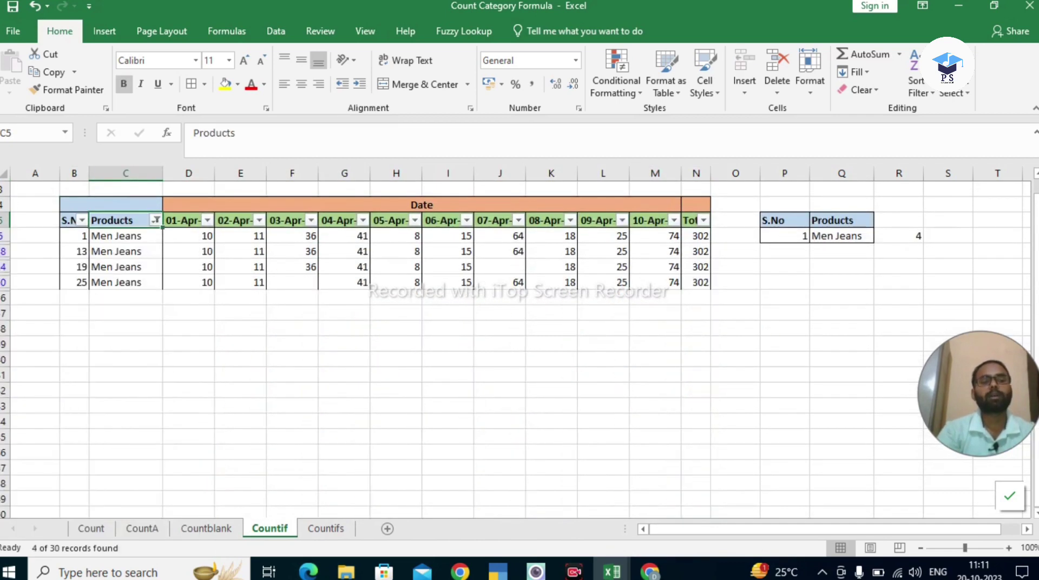
Switch the Products filter to Ladies Jeans only and select its 7 visible rows
key("alt+Down")
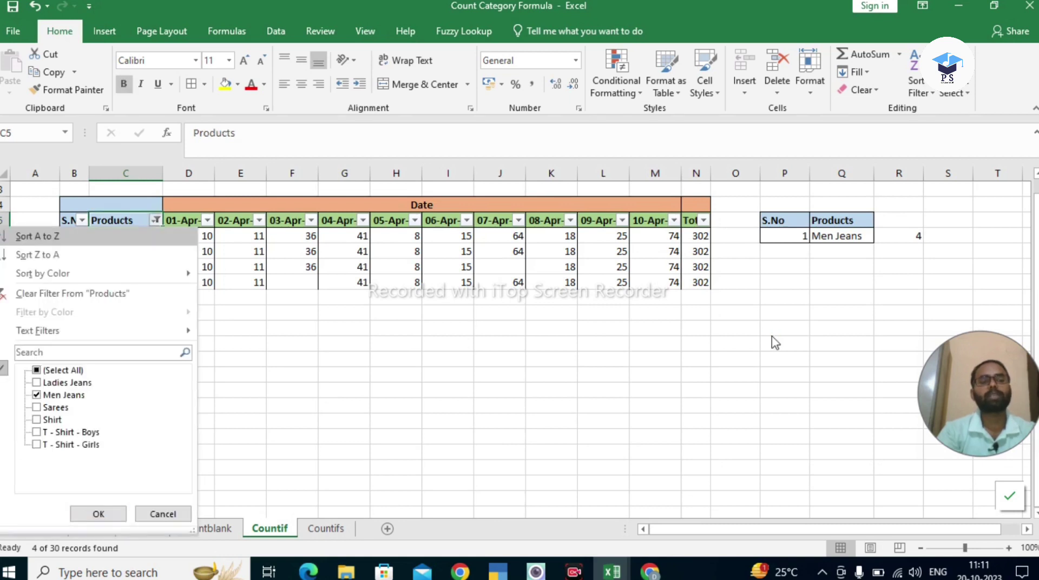
key("space")
key("Up")
key("space")
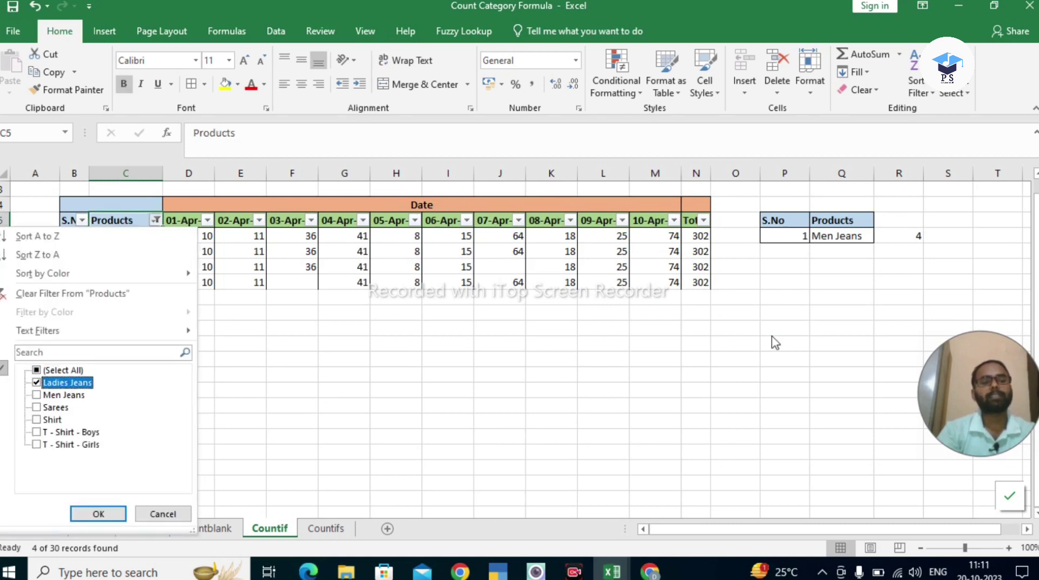
key("Return")
key("Down")
key("ctrl+shift+Down")
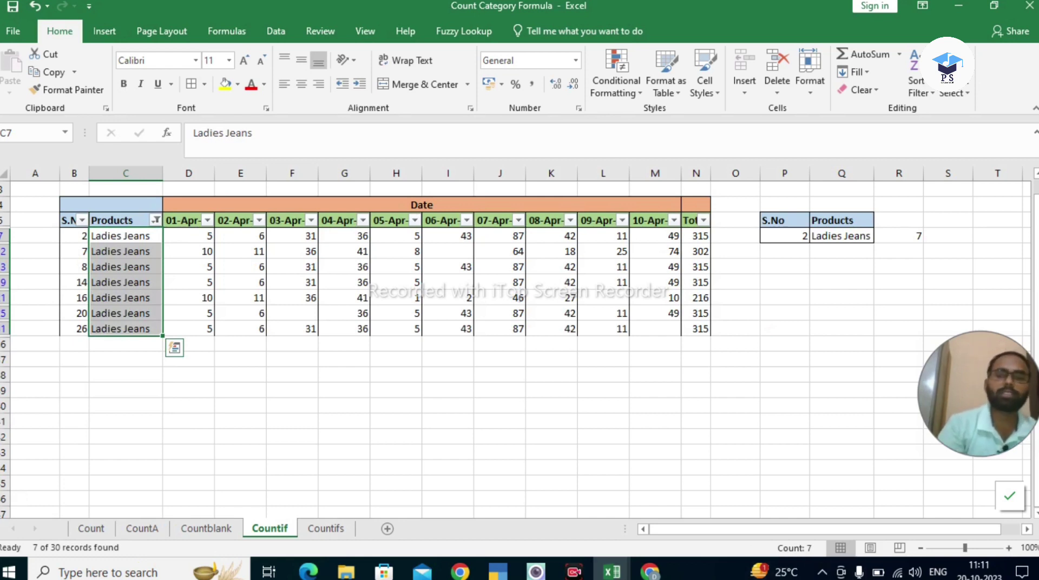
key("Up")
Reselect all products in the Products filter so every row shows again
key("alt+Down")
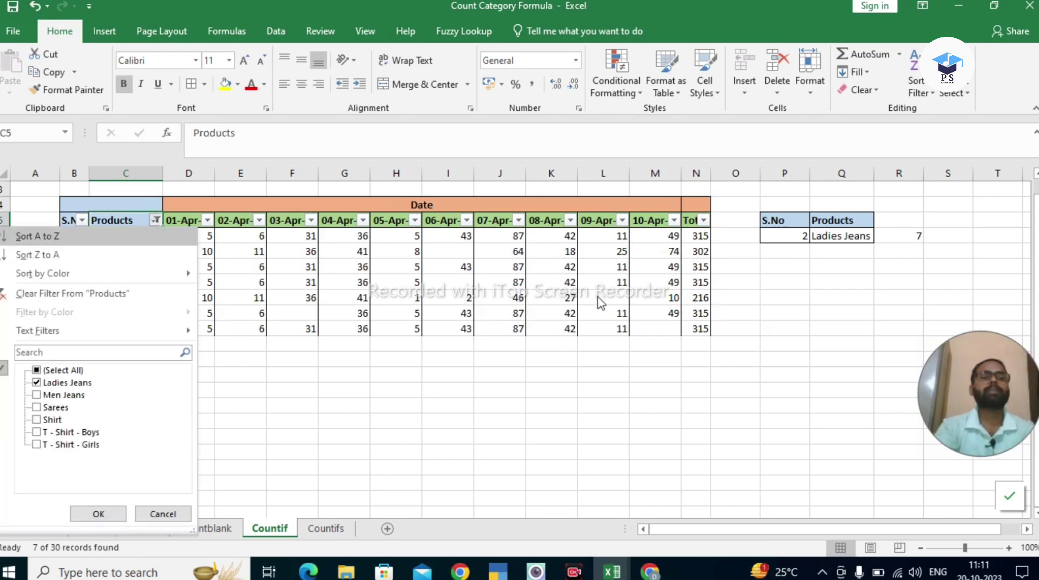
key("Escape")
key("Down")
key("Down")
key("Down")
key("Down")
key("Down")
key("Up")
key("Up")
key("Up")
key("Up")
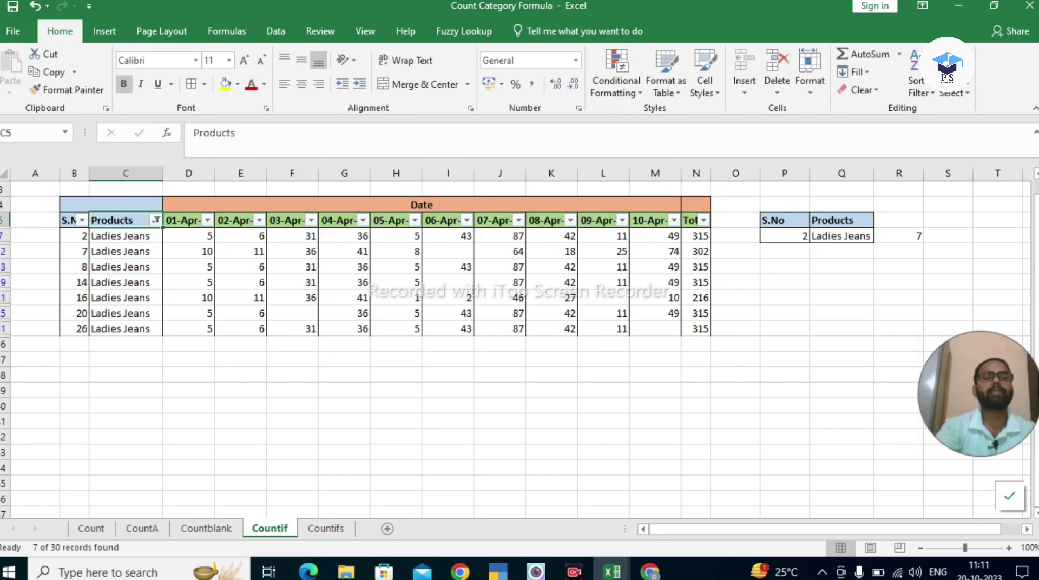
key("alt+Down")
key("Down")
key("Down")
key("Down")
key("Down")
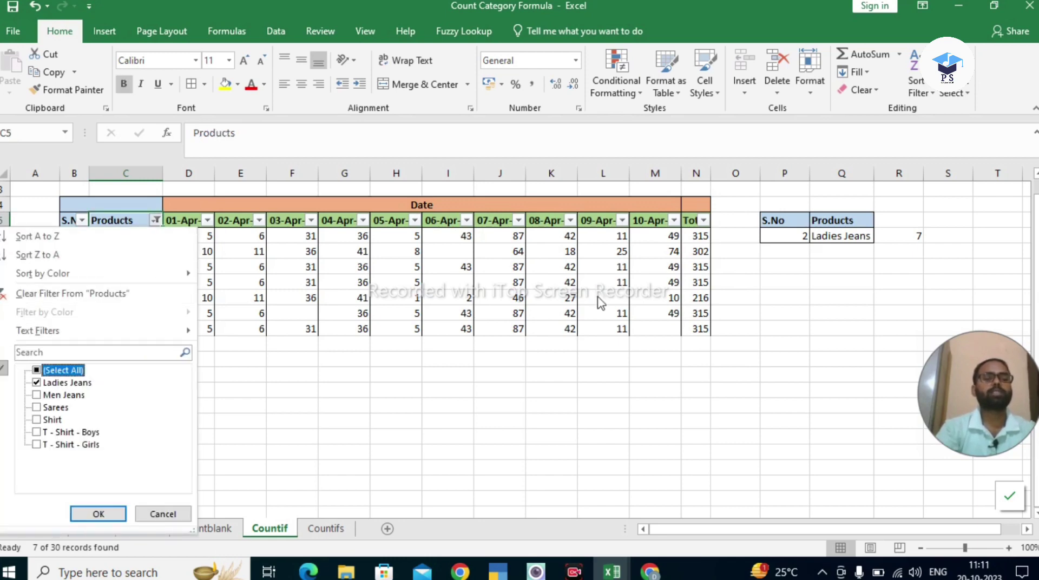
key("space")
key("Return")
key("Down")
key("Up")
key("Up")
key("Up")
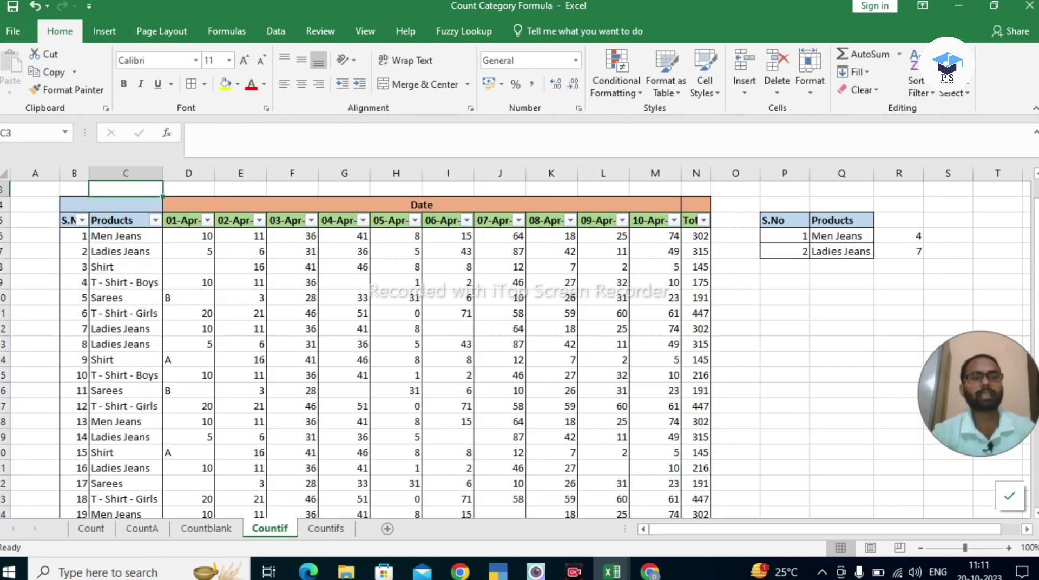
key("Up")
key("Up")
key("Down")
key("Down")
key("Down")
key("Down")
key("Right")
key("Right")
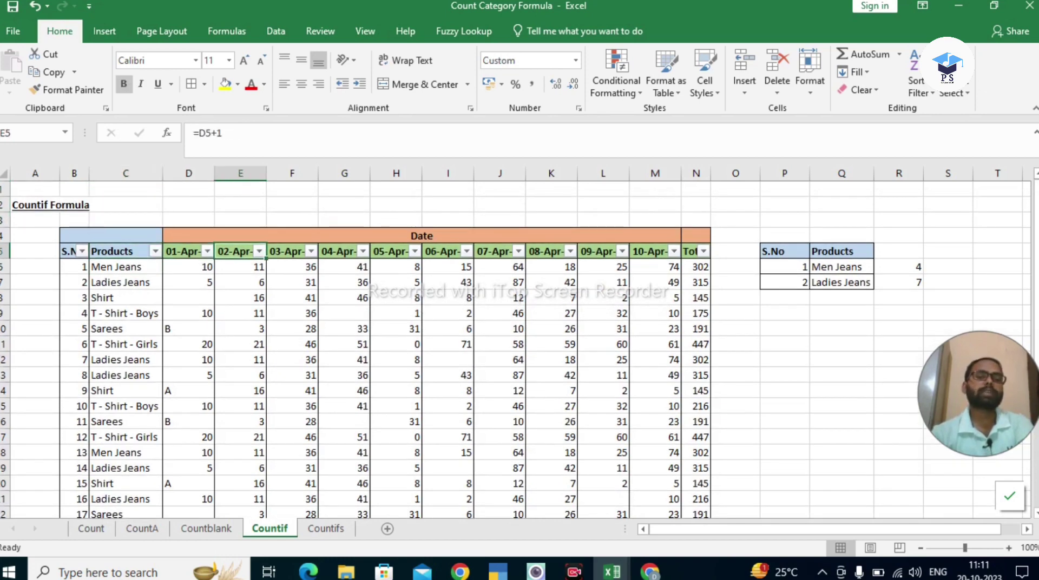
key("Right")
key("Right")
key("Right")
key("Right")
key("Right")
key("Right")
key("Right")
key("Right")
key("Right")
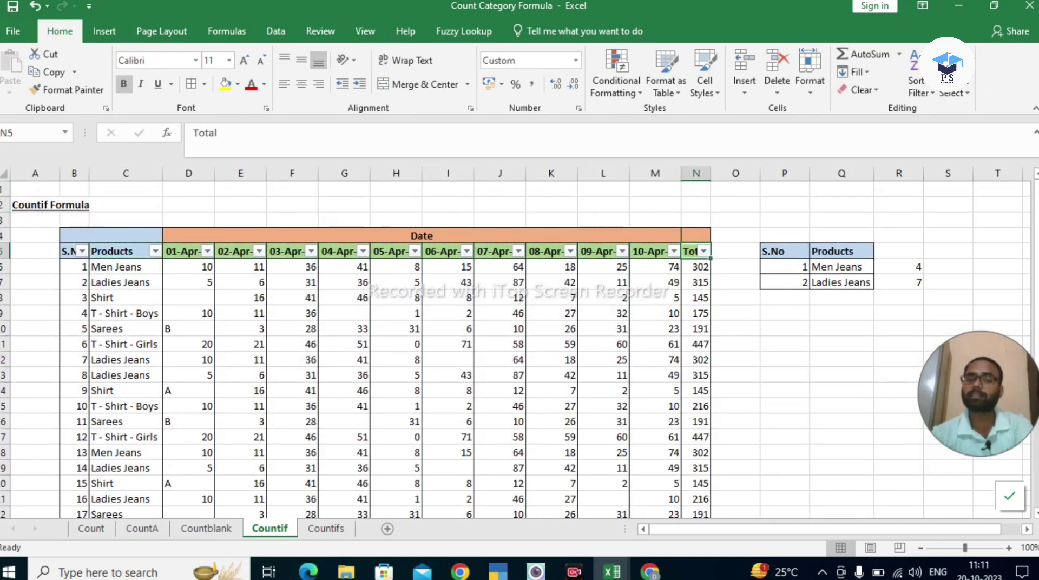
key("Down")
key("Right")
key("Right")
key("Right")
key("Right")
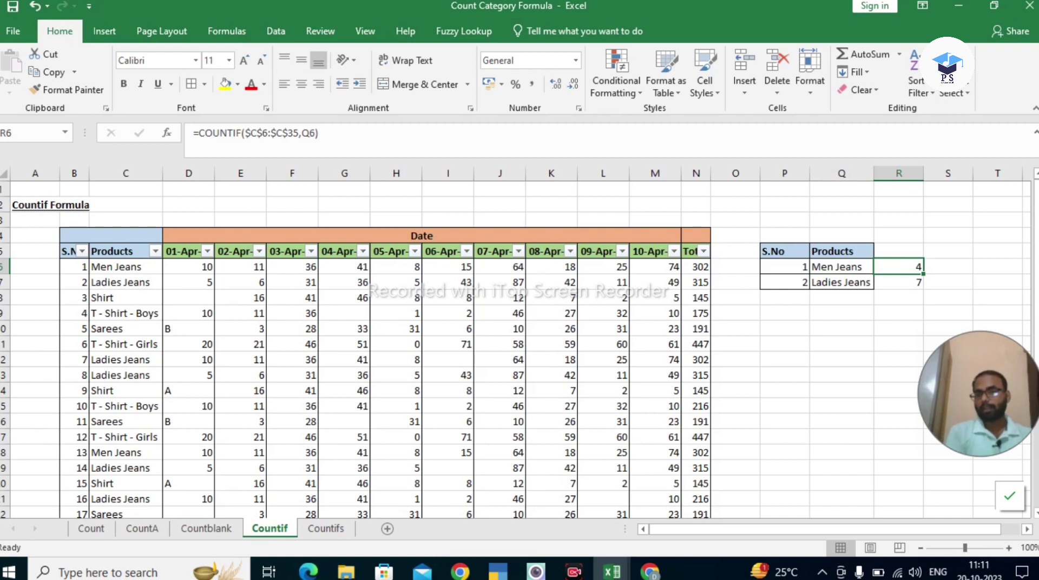